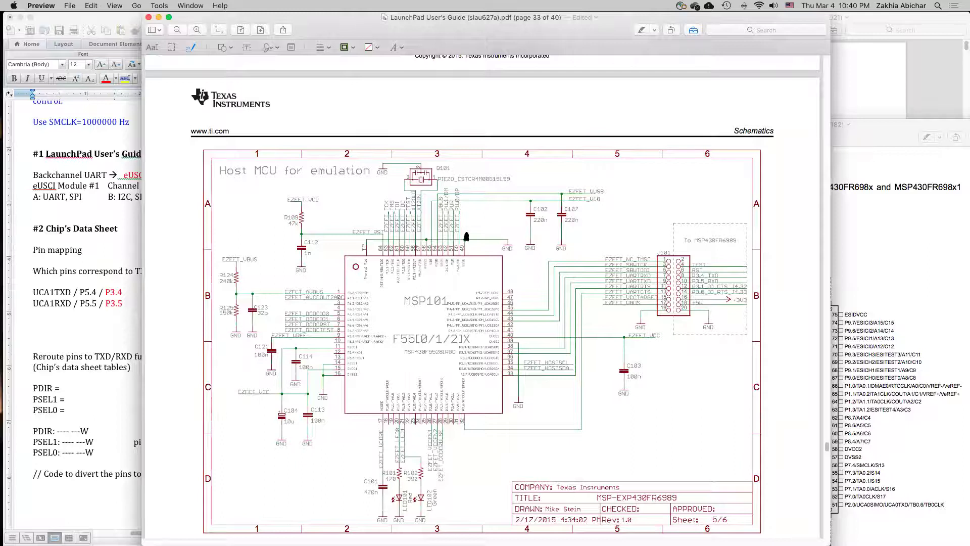
# Switch to the Word notes and review the P3.4 and P3.5 entries in the TXD/RXD pin mapping
pyautogui.click(107, 238)
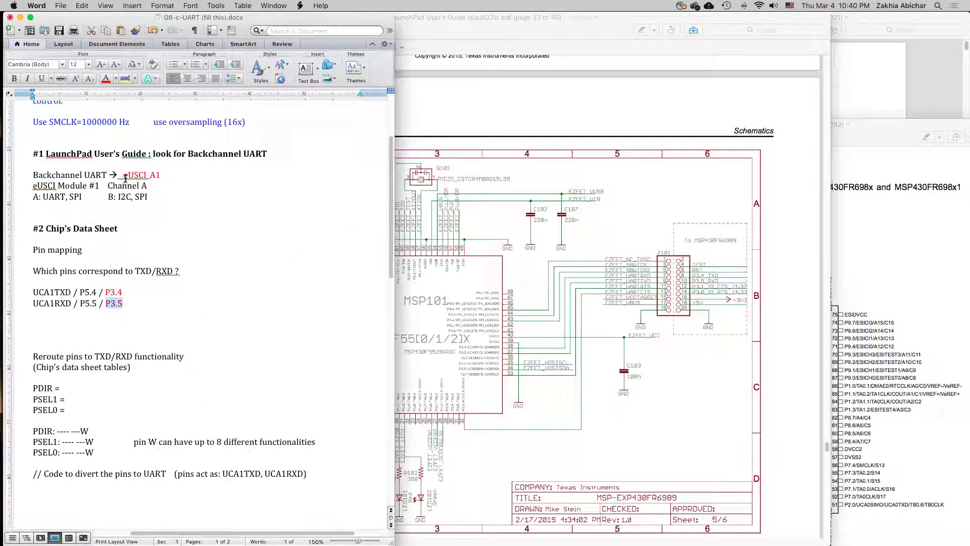
pyautogui.click(104, 301)
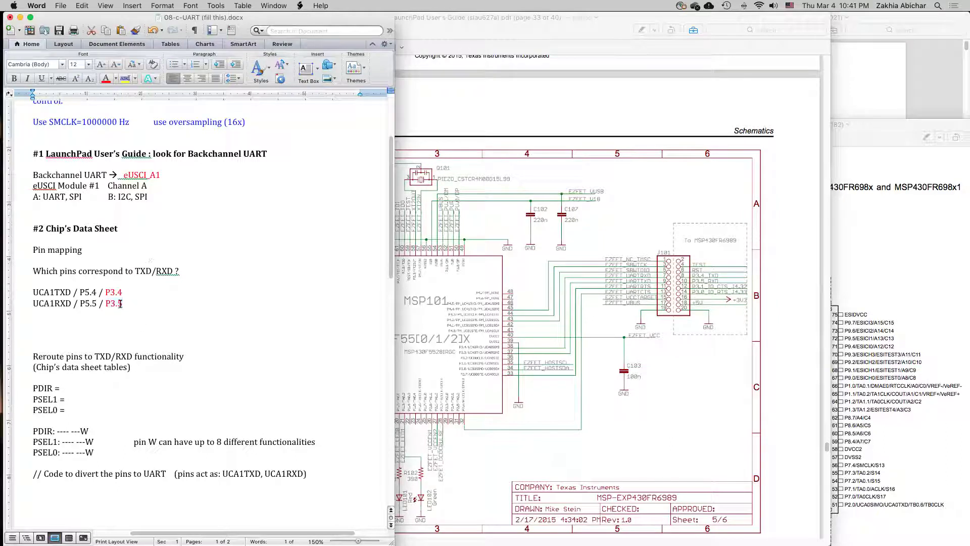
pyautogui.click(120, 301)
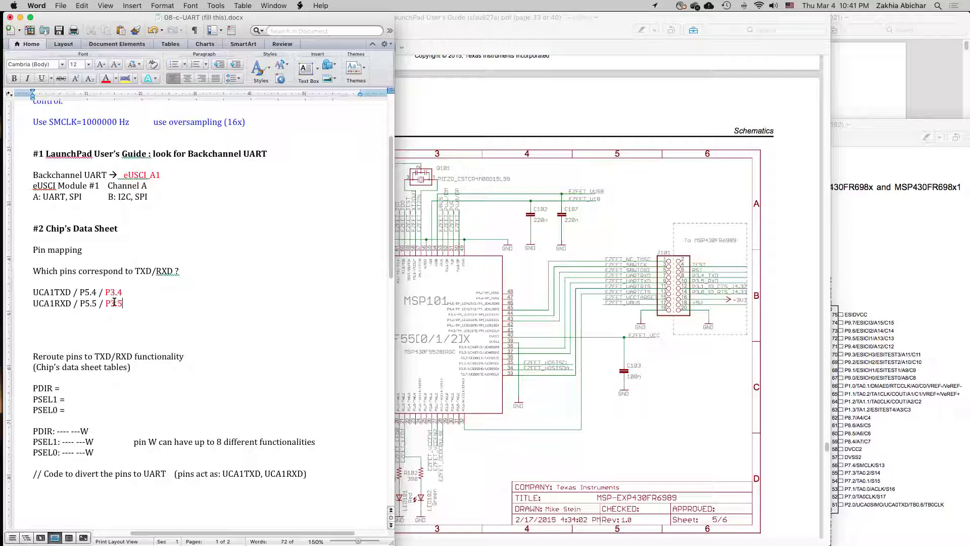
# Find Table 6-25, Port P3 (P3.4 to P3.7) Pin Functions, in the msp430fr6989 data sheet PDF and enlarge it for reading
pyautogui.click(856, 132)
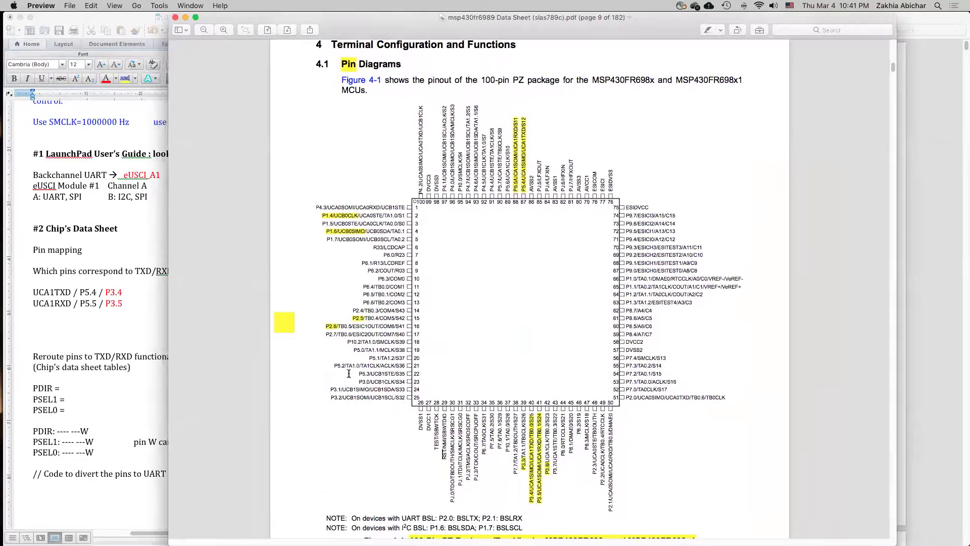
pyautogui.scroll(-5, 426, 213)
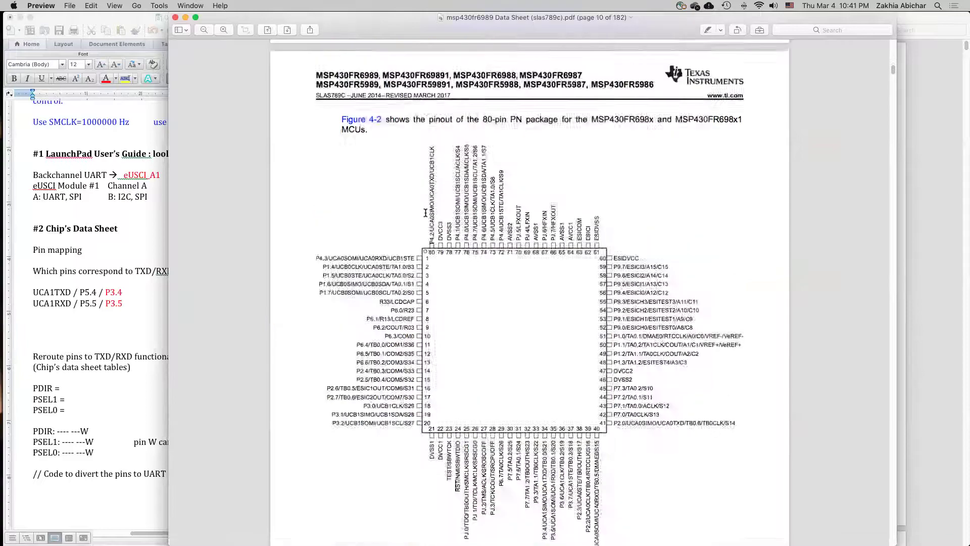
pyautogui.scroll(-20, 426, 212)
pyautogui.scroll(-20, 368, 239)
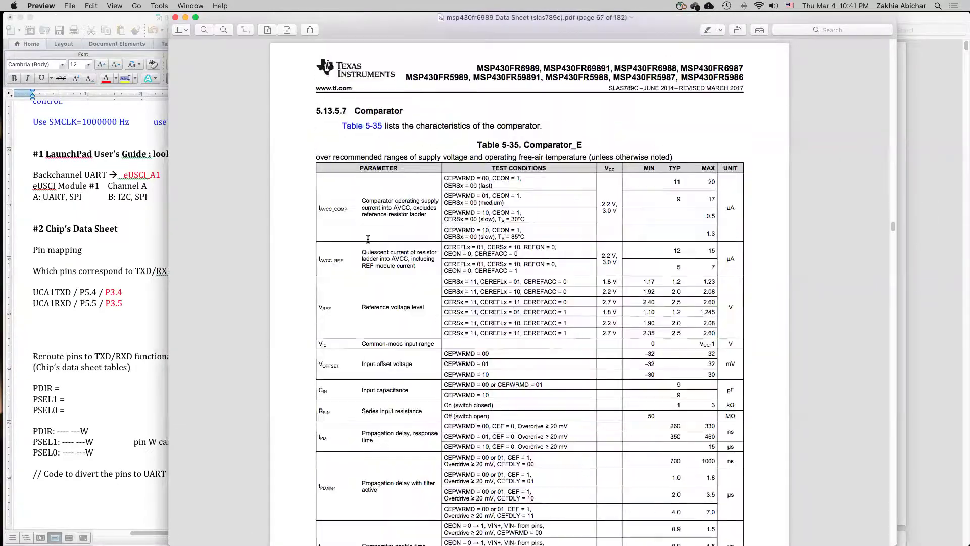
pyautogui.scroll(-20, 368, 239)
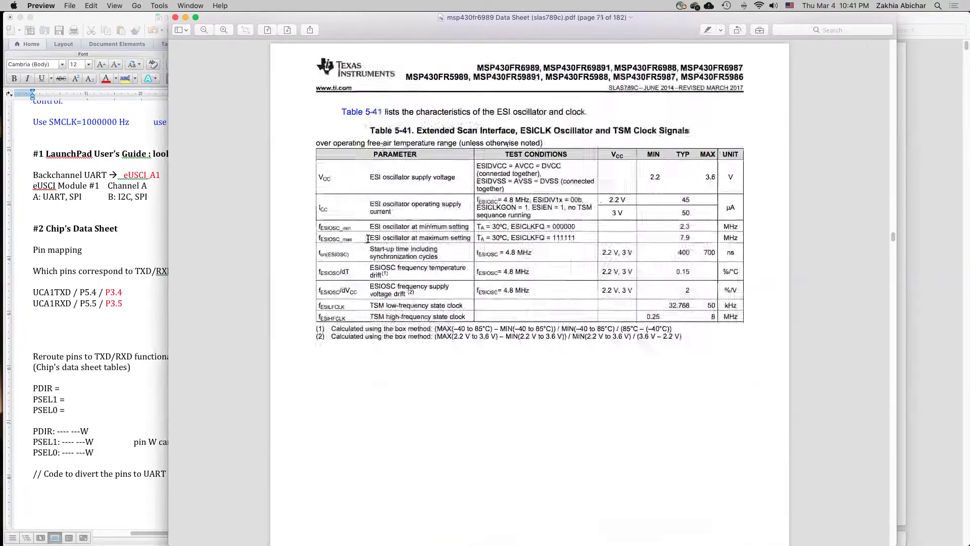
pyautogui.scroll(-20, 368, 238)
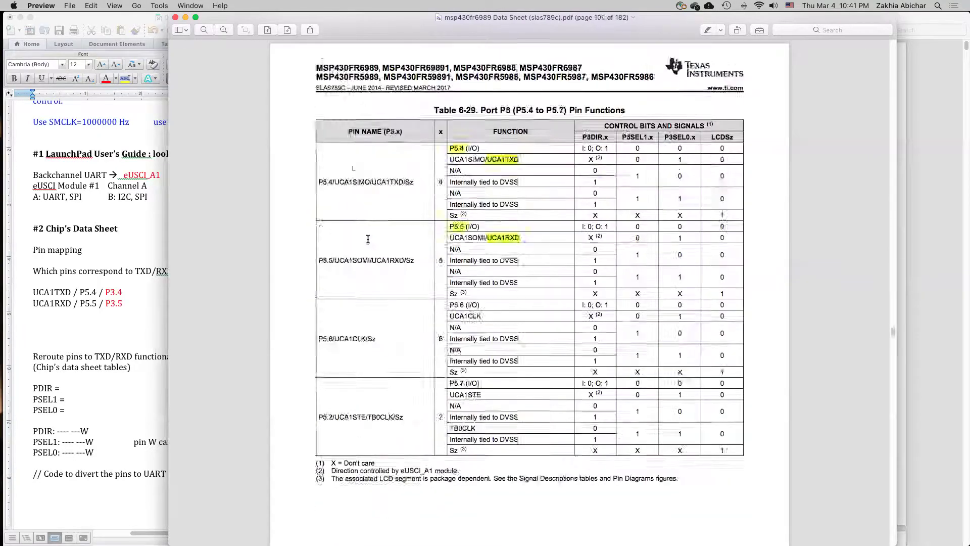
pyautogui.scroll(15, 368, 238)
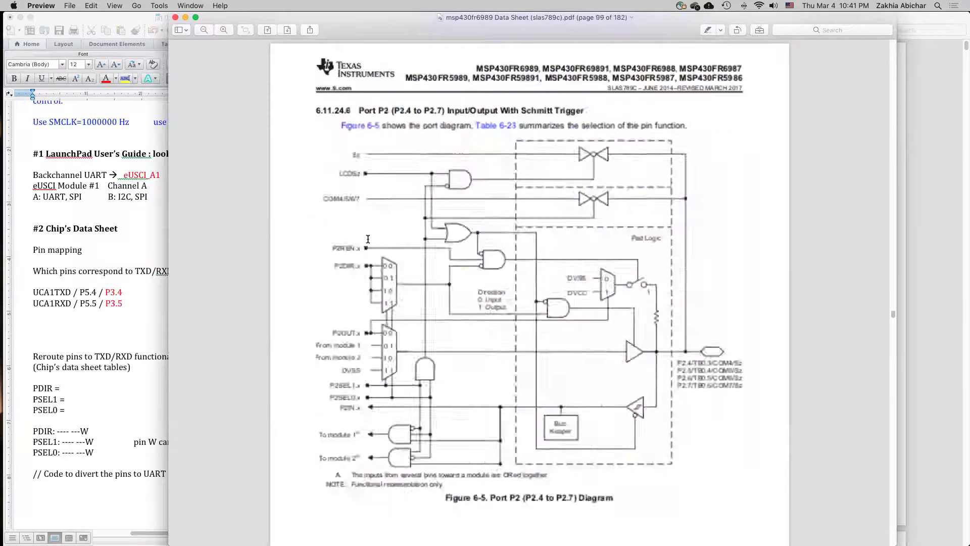
pyautogui.scroll(-8, 368, 239)
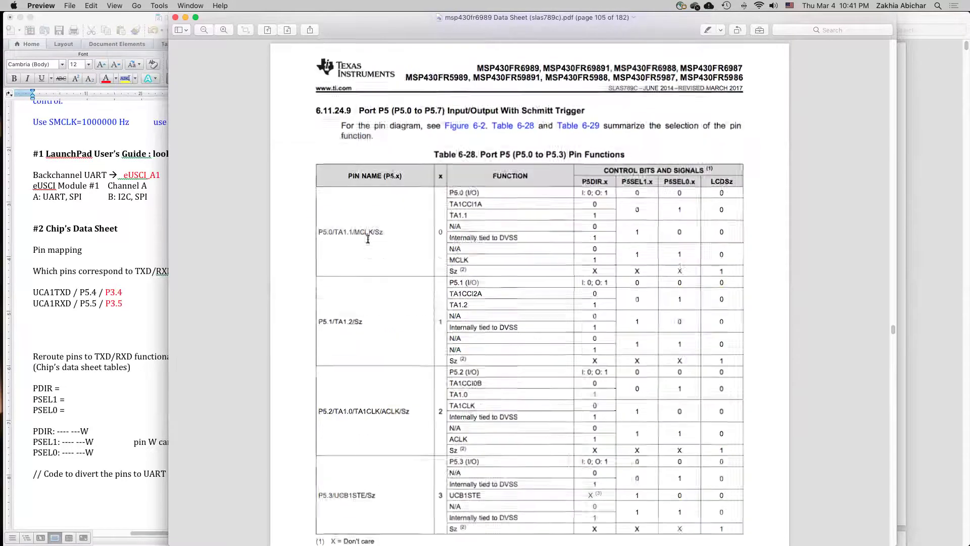
pyautogui.scroll(-4, 445, 275)
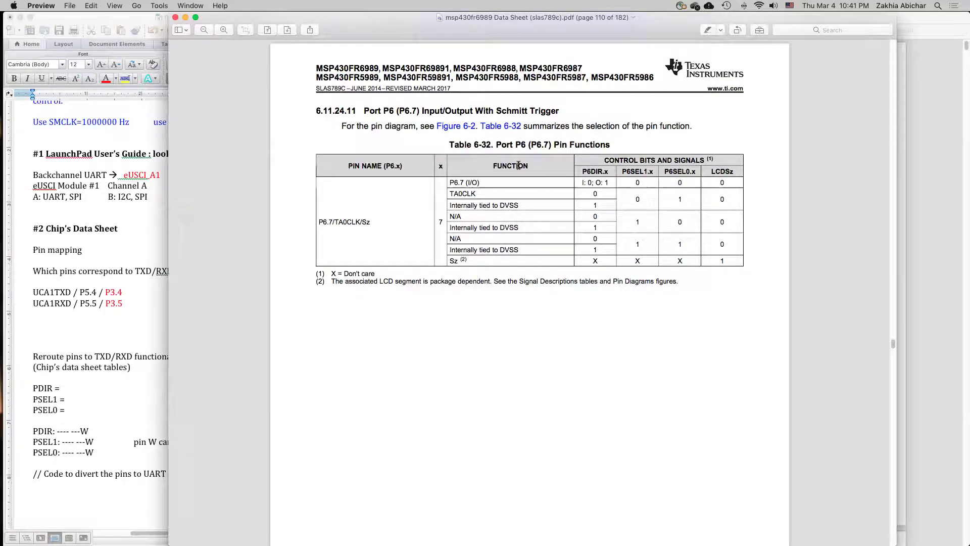
pyautogui.scroll(10, 548, 144)
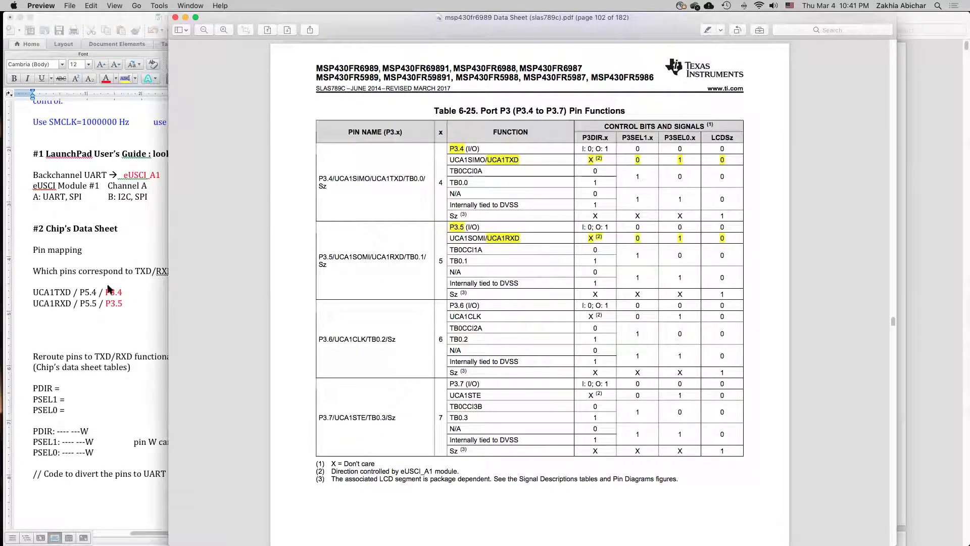
pyautogui.click(224, 30)
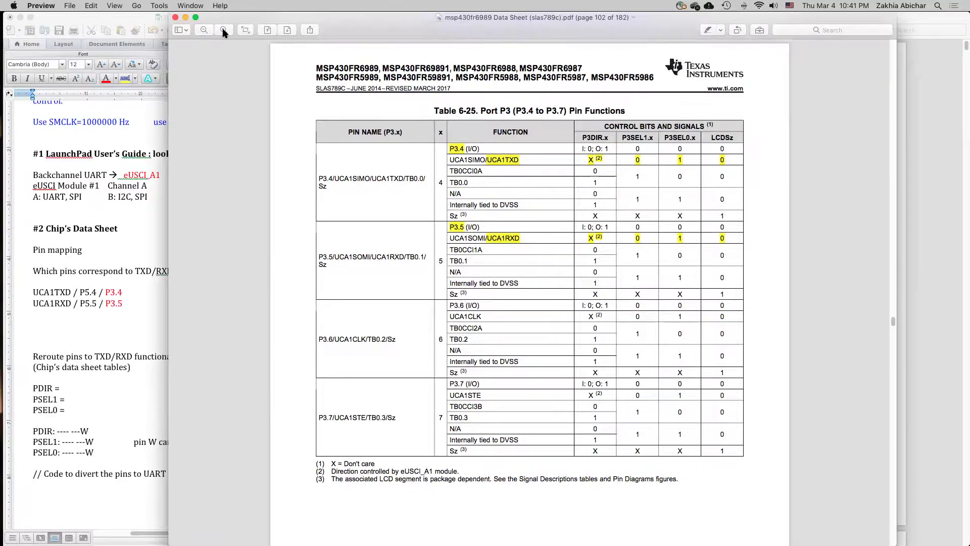
pyautogui.scroll(2, 389, 193)
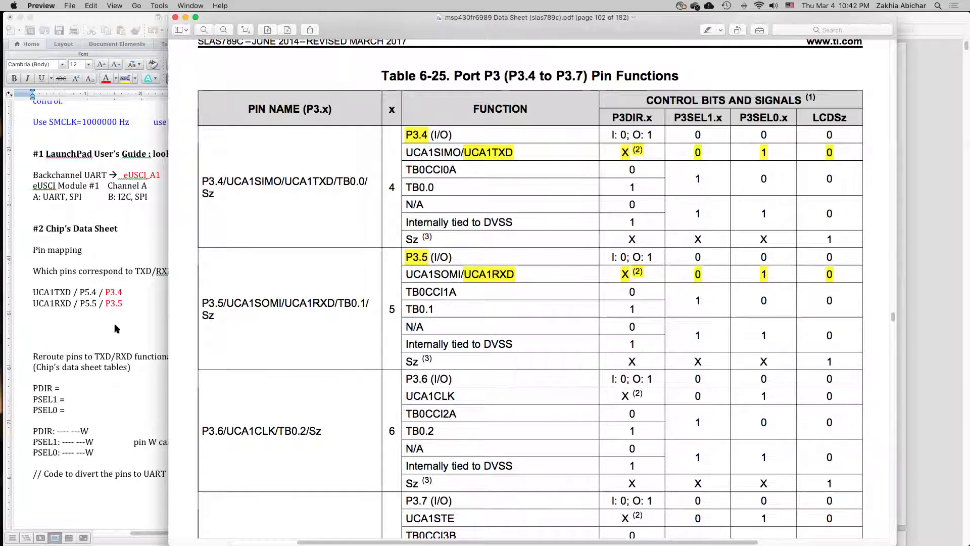
# Switch to the Word notes and delete two blank lines above "Reroute pins to TXD/RXD functionality"
pyautogui.click(72, 342)
pyautogui.press('BackSpace')
pyautogui.press('BackSpace')
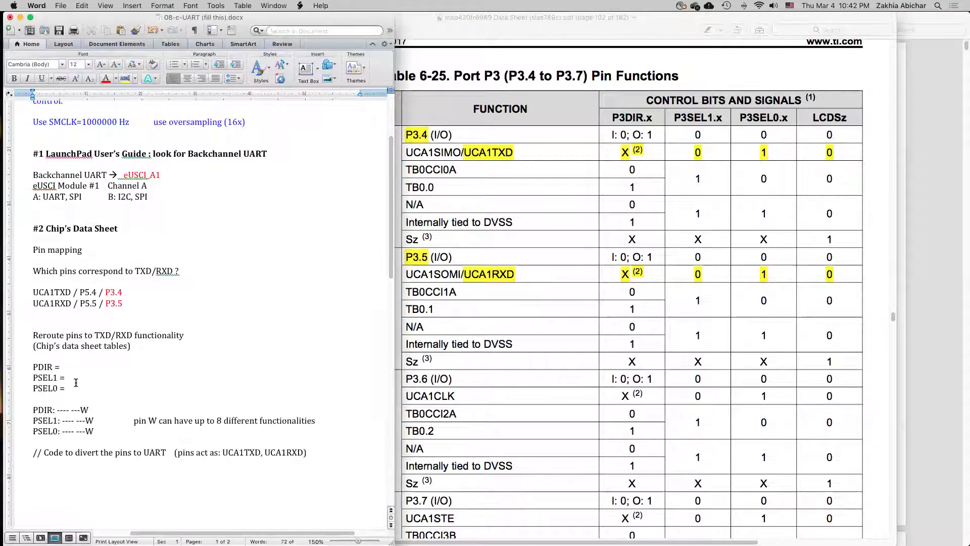
# Complete the pin function values as PDIR = XX, PSEL1 = 00 and PSEL0 = 11
pyautogui.click(72, 365)
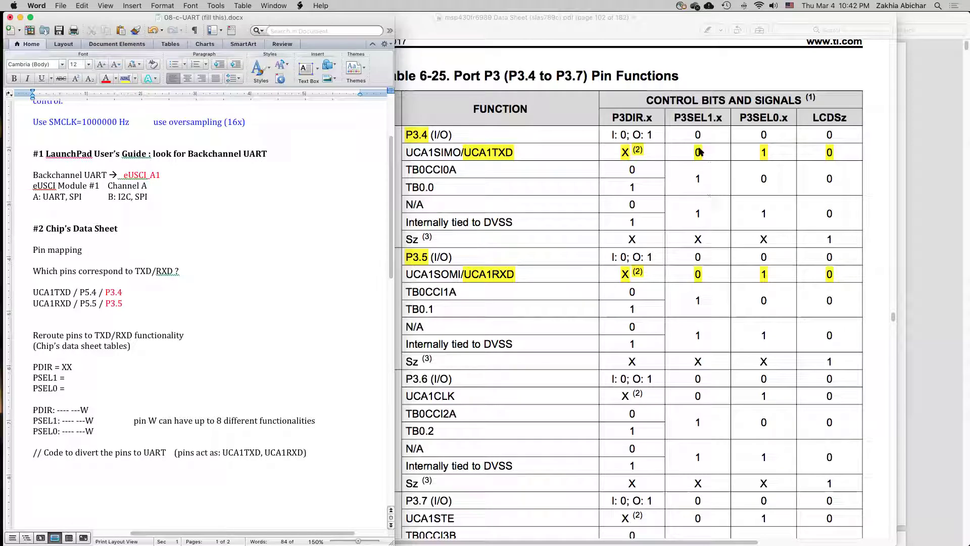
pyautogui.click(75, 377)
pyautogui.click(199, 370)
# Rename the three bit-pattern lines to P3DIR, P3SEL1 and P3SEL0, and add the line "Port 3" above them
pyautogui.scroll(-5, 199, 371)
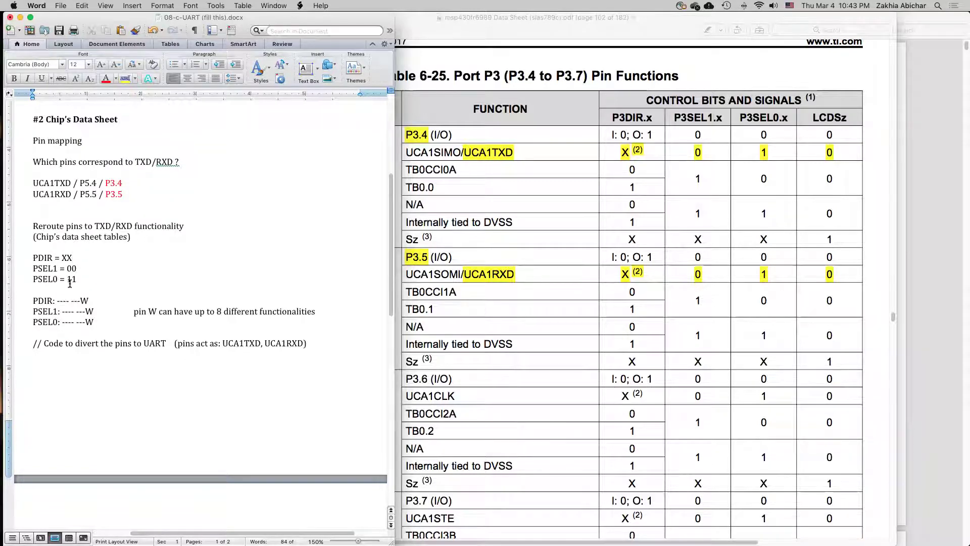
pyautogui.click(37, 301)
pyautogui.write('3')
pyautogui.click(37, 311)
pyautogui.write('33')
pyautogui.click(33, 300)
pyautogui.press('Return')
pyautogui.write('Port')
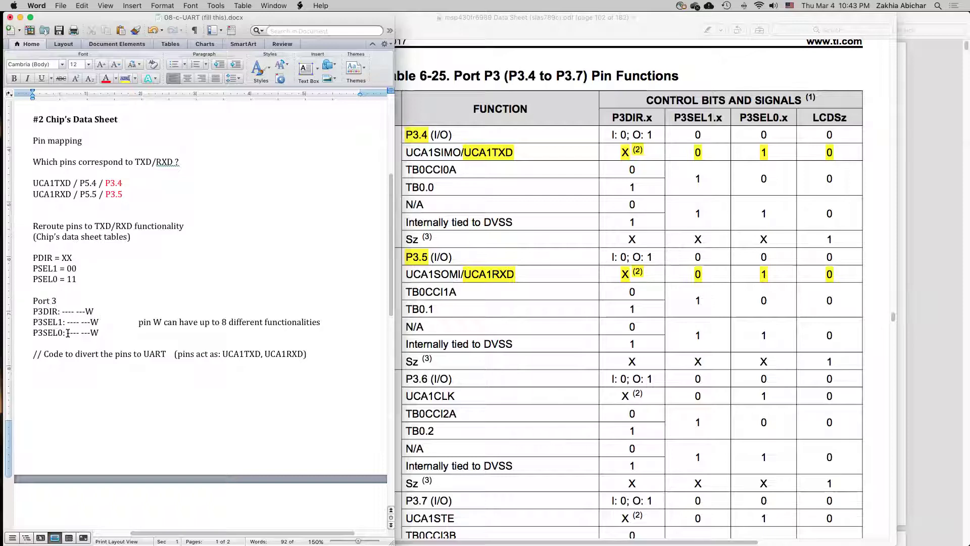
# Compare the W bit positions in the Port 3 register lines with the data sheet's P3 pin functions table
pyautogui.click(87, 311)
pyautogui.moveTo(90, 322); pyautogui.dragTo(98, 322)
pyautogui.click(57, 312)
pyautogui.write(':')
pyautogui.click(534, 108)
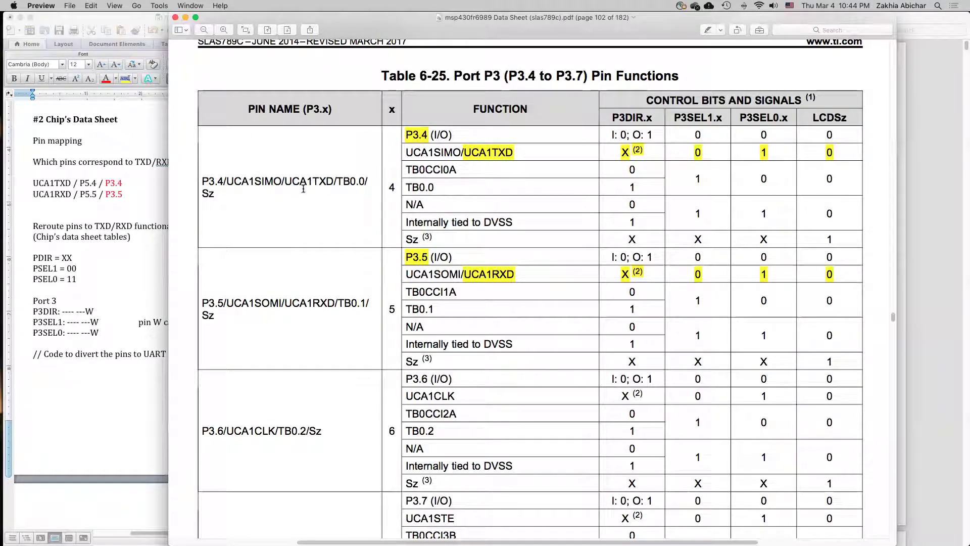
pyautogui.click(119, 278)
pyautogui.doubleClick(95, 321)
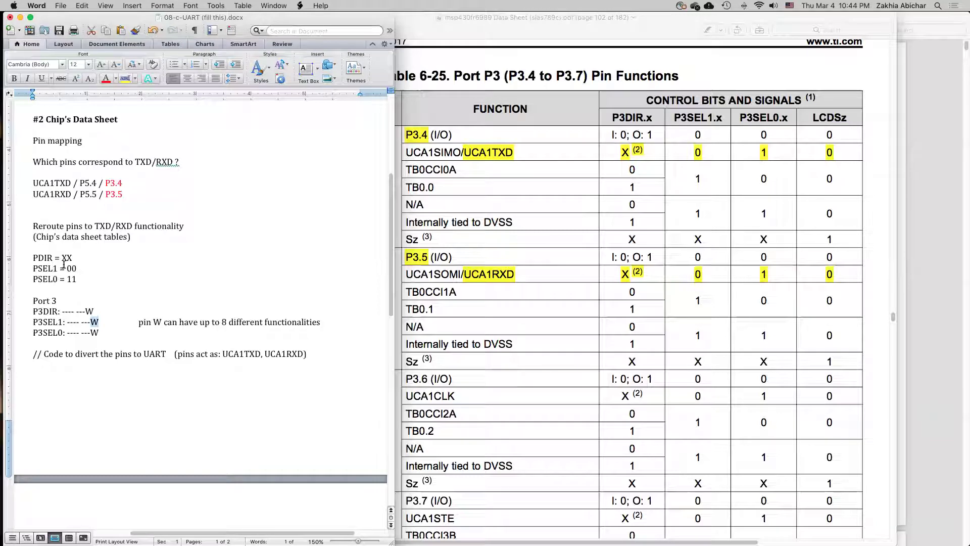
pyautogui.click(132, 266)
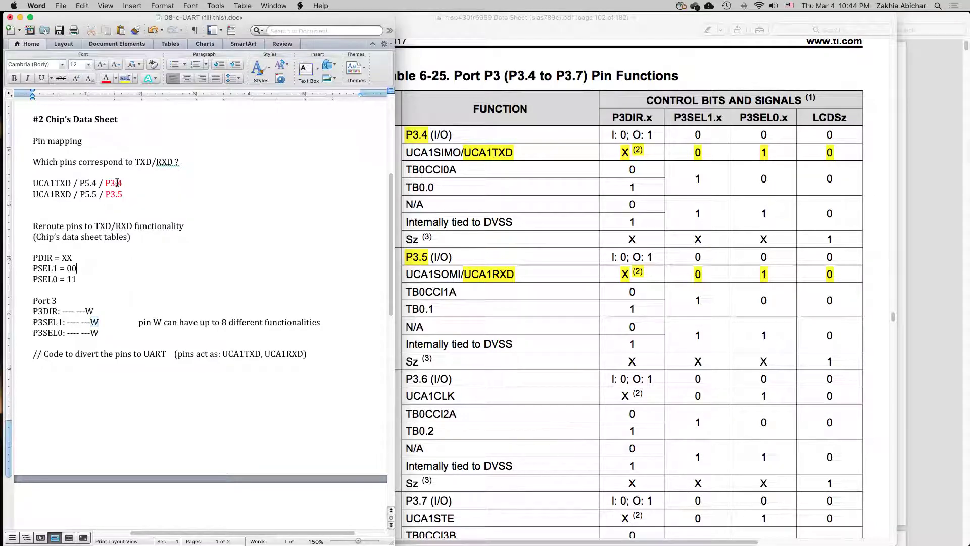
# Colour the last two dashes of the first four-bit group red in the P3DIR, P3SEL1 and P3SEL0 lines
pyautogui.click(74, 312)
pyautogui.press('Down')
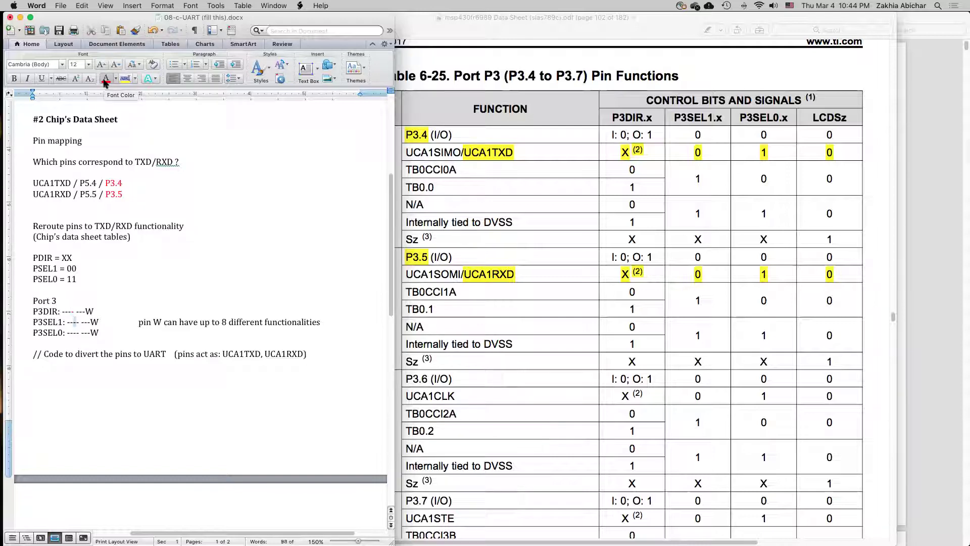
pyautogui.hotkey('shift', 'Left')
pyautogui.click(103, 82)
pyautogui.press('Up')
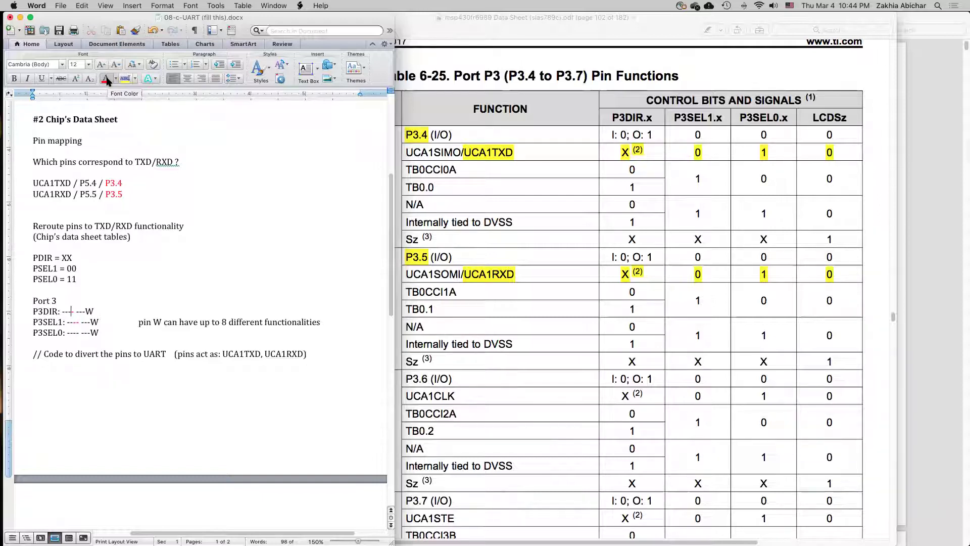
pyautogui.hotkey('shift', 'Left')
pyautogui.click(106, 81)
pyautogui.press('Down')
pyautogui.press('Down')
pyautogui.hotkey('shift', 'Left')
pyautogui.hotkey('shift', 'Left')
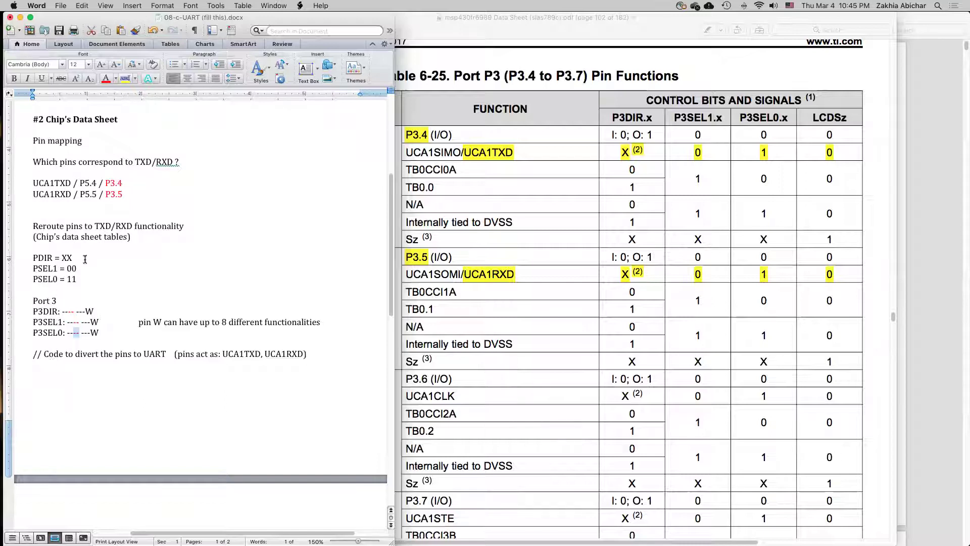
# Write the code line "P3SEL1 &= ~(BIT4 | BIT5);" below the comment about diverting the pins to UART
pyautogui.moveTo(33, 258); pyautogui.dragTo(83, 280)
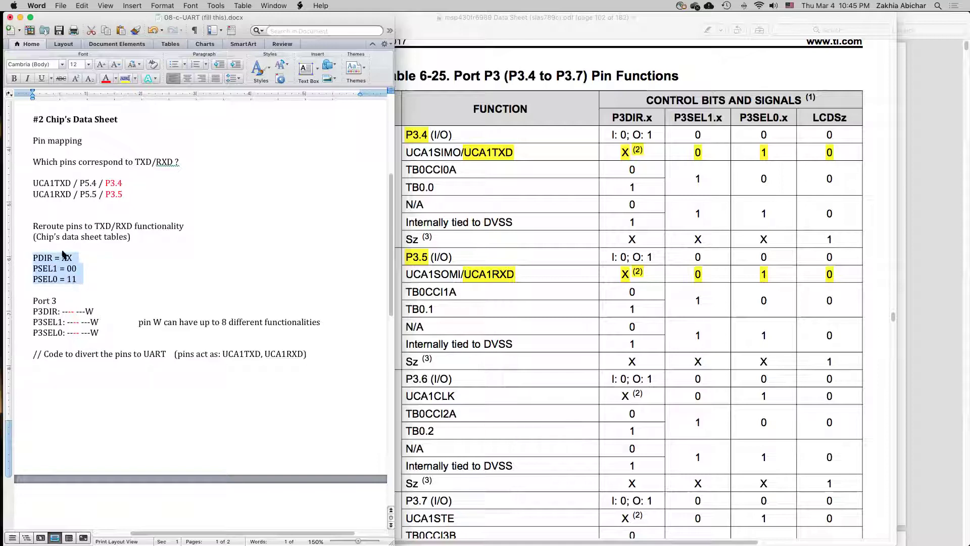
pyautogui.click(44, 364)
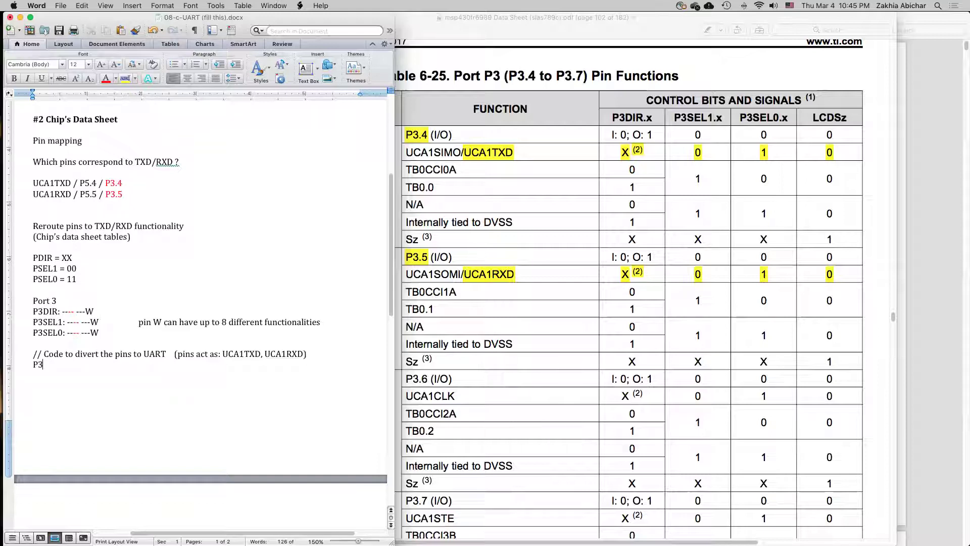
pyautogui.write('P3SEL1')
pyautogui.write('&= ~(BIT')
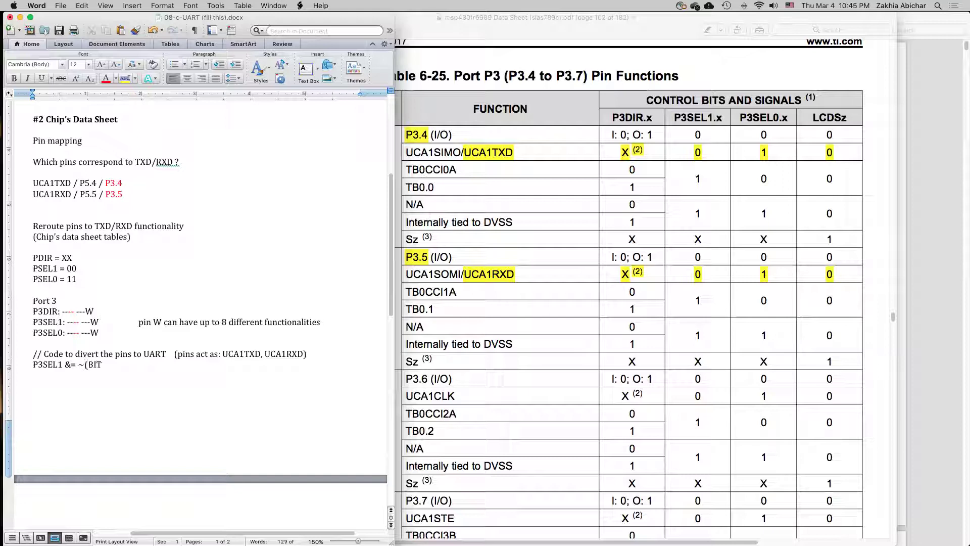
pyautogui.write('4 | BIT5);')
# Rename the registers in the PDIR, PSEL1 and PSEL0 value lines to P3DIR, P3SEL1 and P3SEL0
pyautogui.click(35, 258)
pyautogui.write('3')
pyautogui.press('Down')
pyautogui.press('Left')
pyautogui.write('3')
pyautogui.press('Down')
pyautogui.press('Left')
pyautogui.write('3')
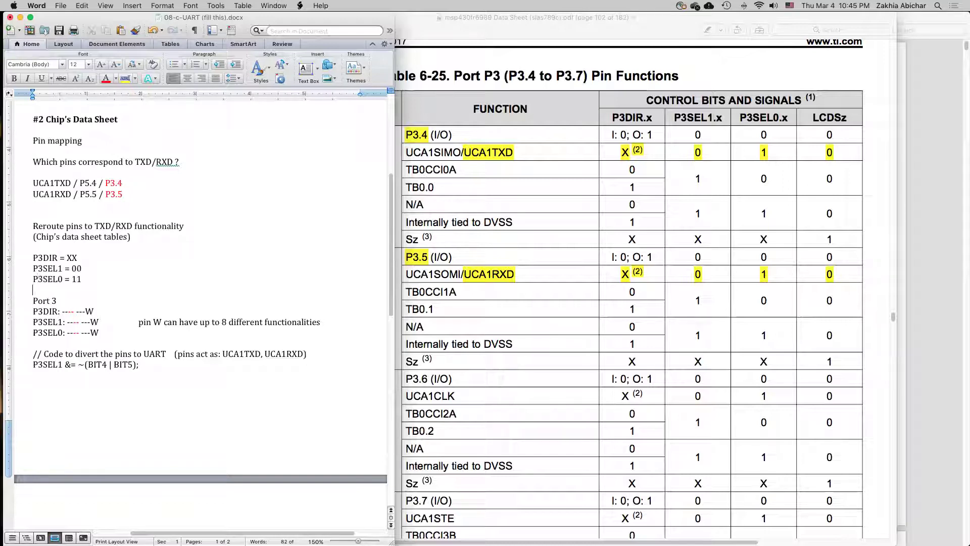
# Add the code line "P3SEL0 |= (BIT4 | BIT5);" below the P3SEL1 statement
pyautogui.click(32, 374)
pyautogui.write('P3SEL')
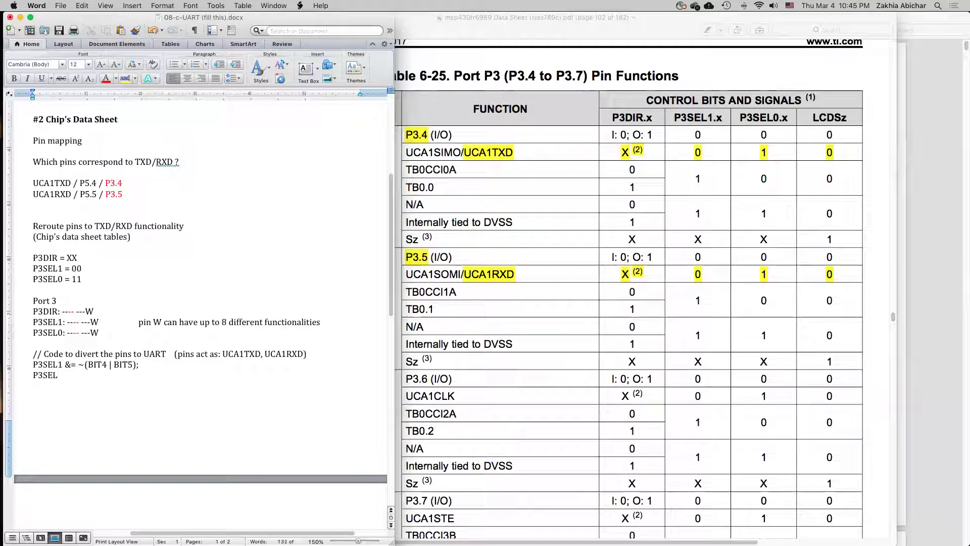
pyautogui.write('0')
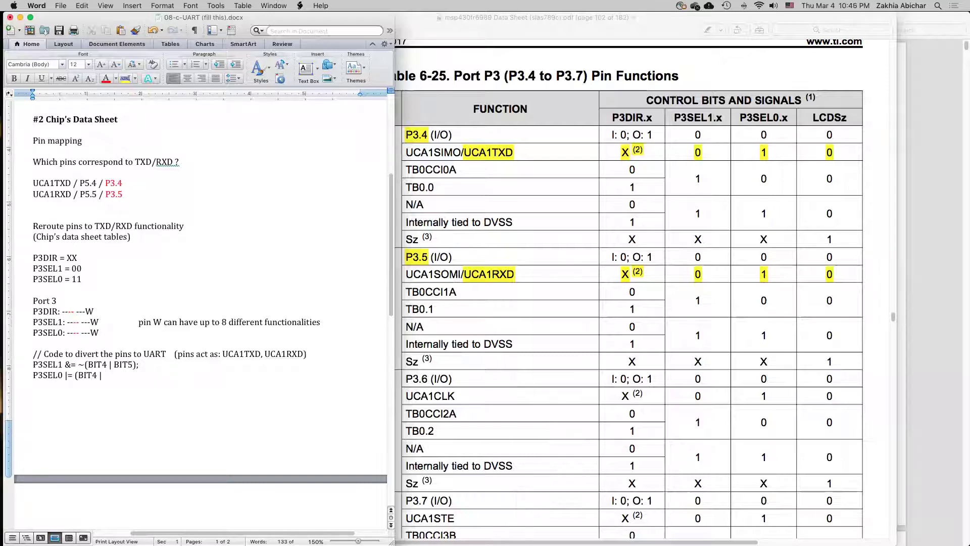
pyautogui.write('|= (BIT4 | BIT5);')
# Colour the pin-diverting comment and its two code lines blue
pyautogui.moveTo(138, 376); pyautogui.dragTo(32, 354)
pyautogui.click(115, 78)
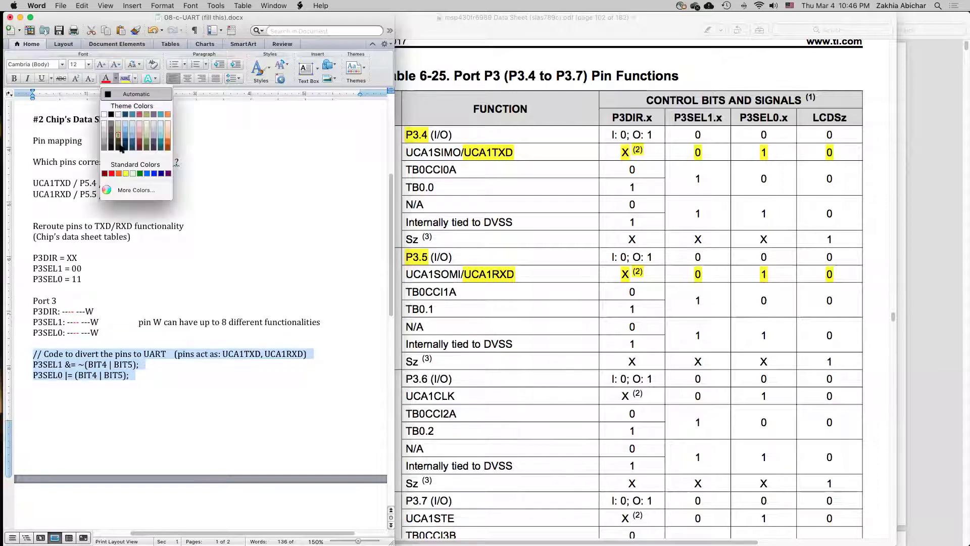
pyautogui.click(154, 173)
pyautogui.click(161, 319)
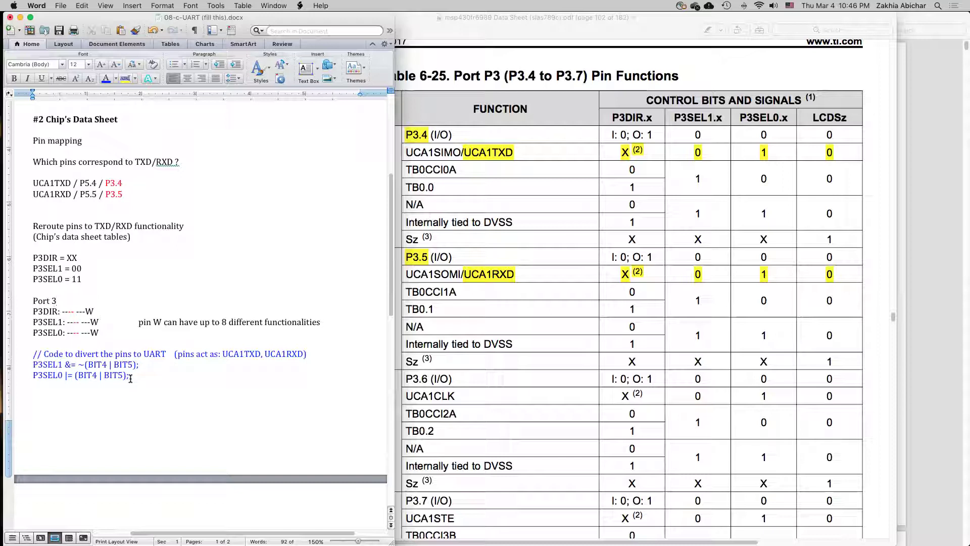
# Review the notes from the Backchannel UART eUSCI_A1 entry down to the pin-diverting code
pyautogui.scroll(10, 131, 377)
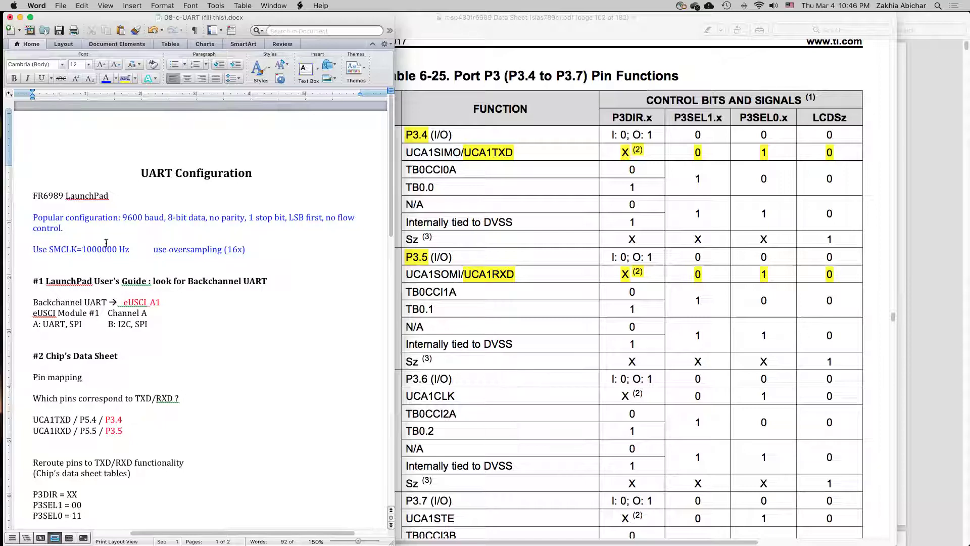
pyautogui.moveTo(122, 303); pyautogui.dragTo(143, 302)
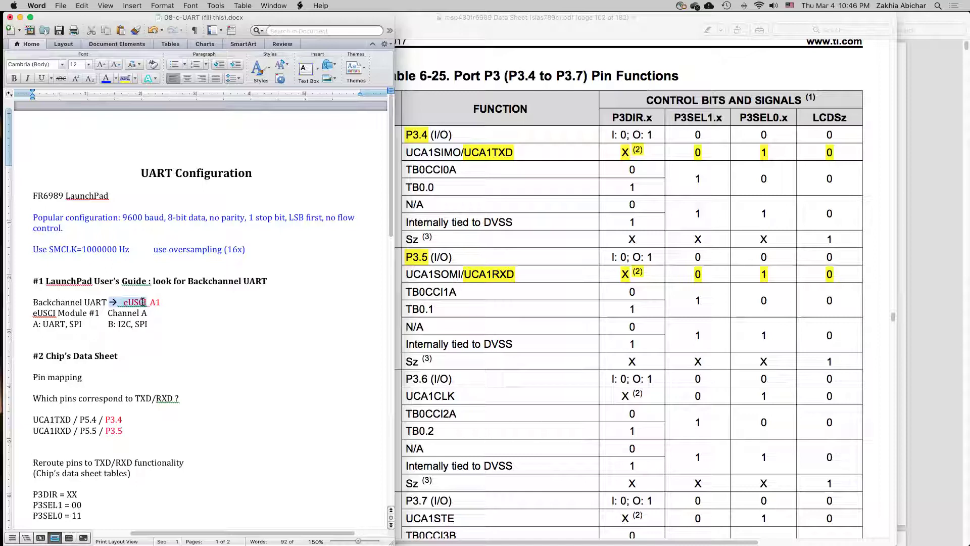
pyautogui.click(187, 333)
pyautogui.scroll(-10, 202, 399)
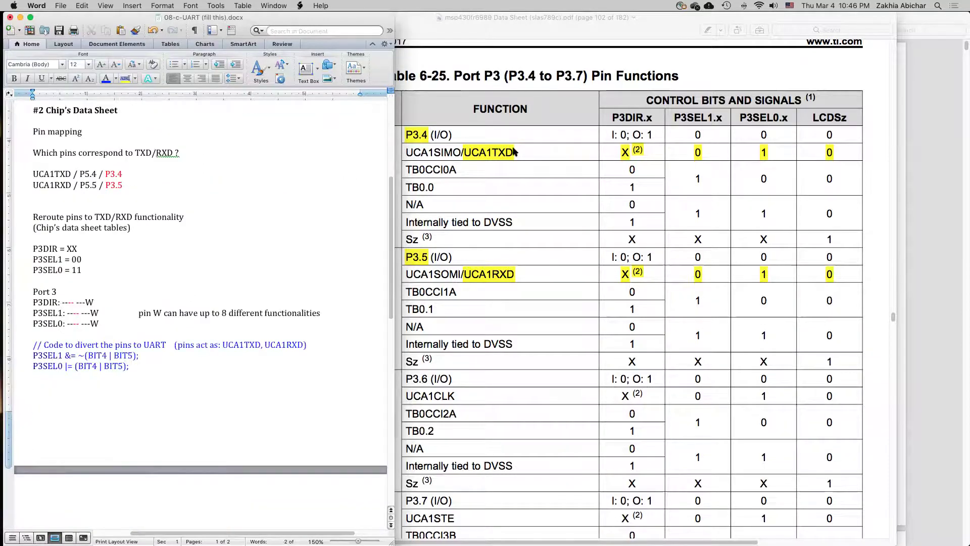
# Move the data sheet aside and place the FR58xx, FR59xx, FR6xx Family User's Guide beside the notes, widening the guide's window
pyautogui.click(401, 23)
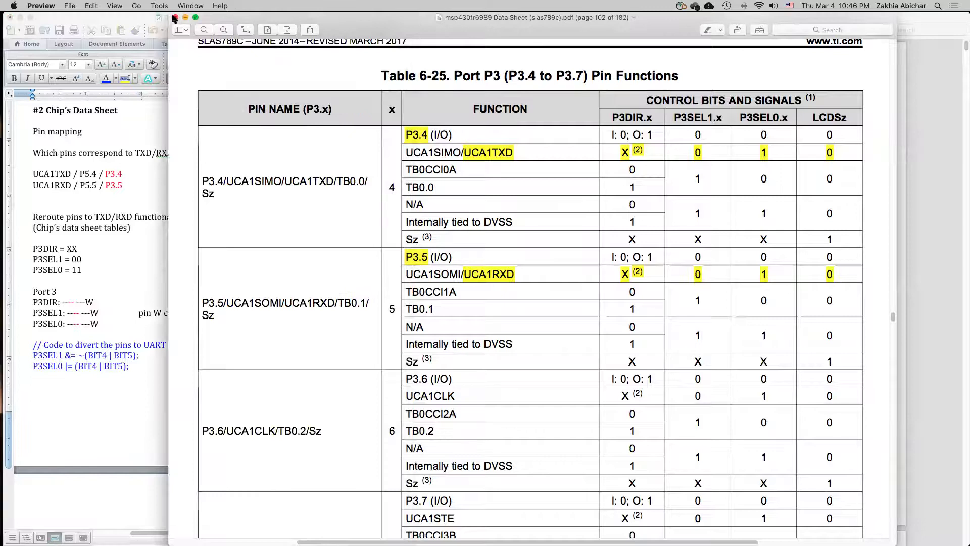
pyautogui.moveTo(358, 25); pyautogui.dragTo(345, 129)
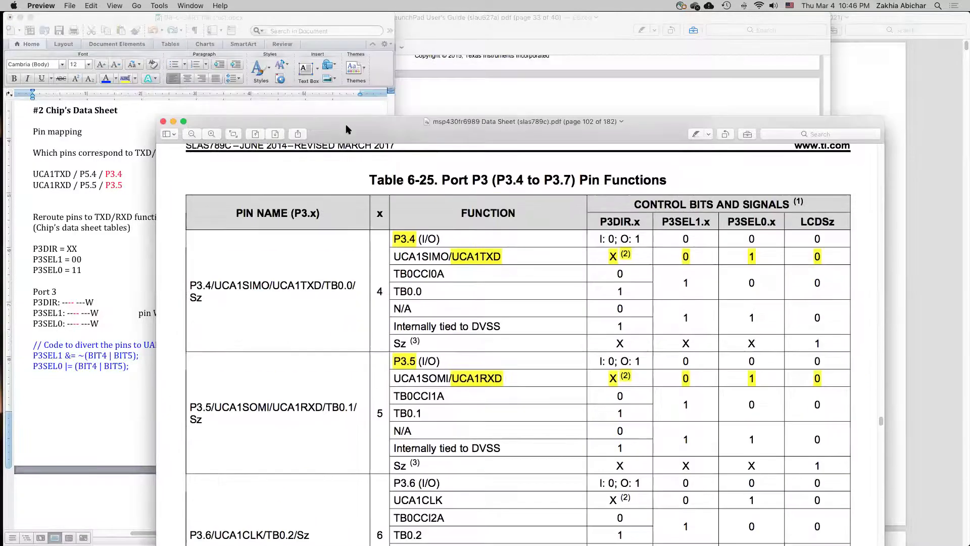
pyautogui.click(934, 187)
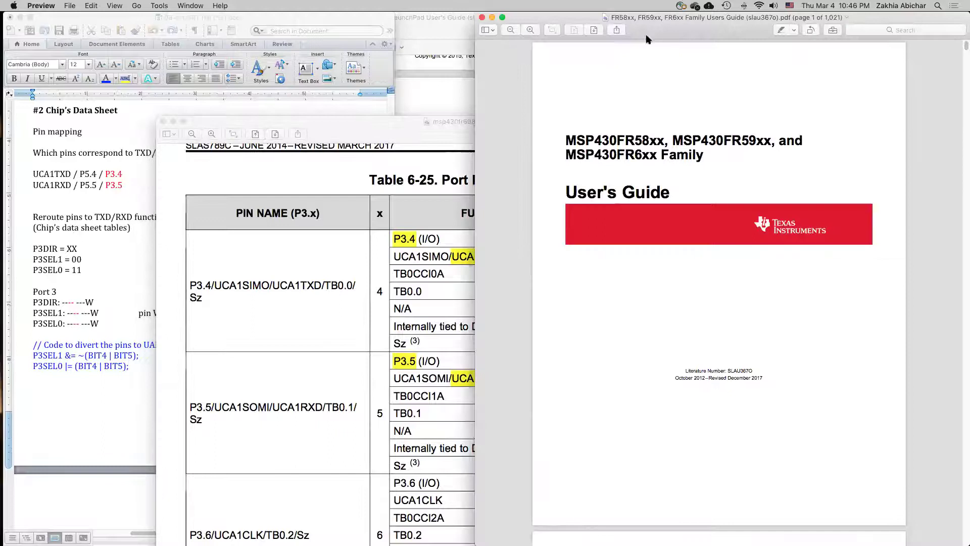
pyautogui.click(310, 109)
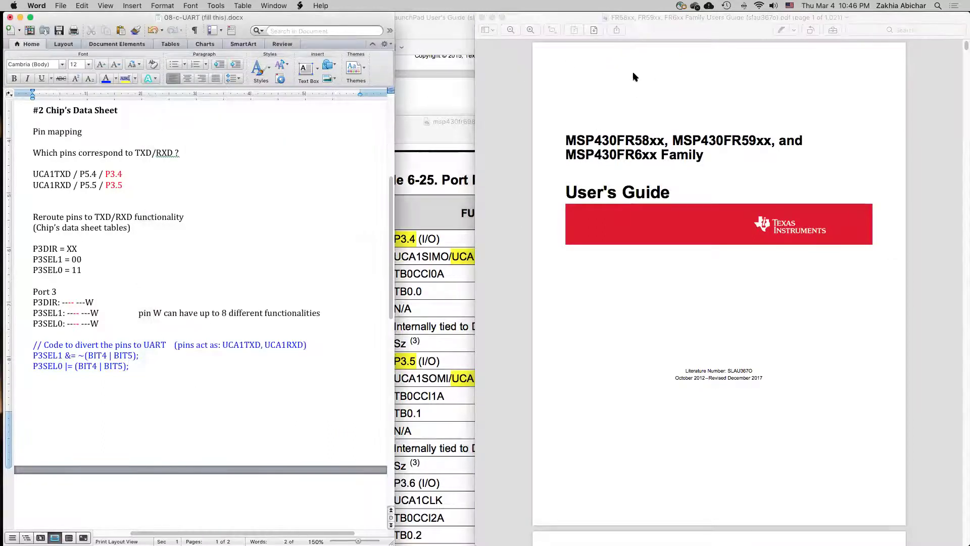
pyautogui.press('Up')
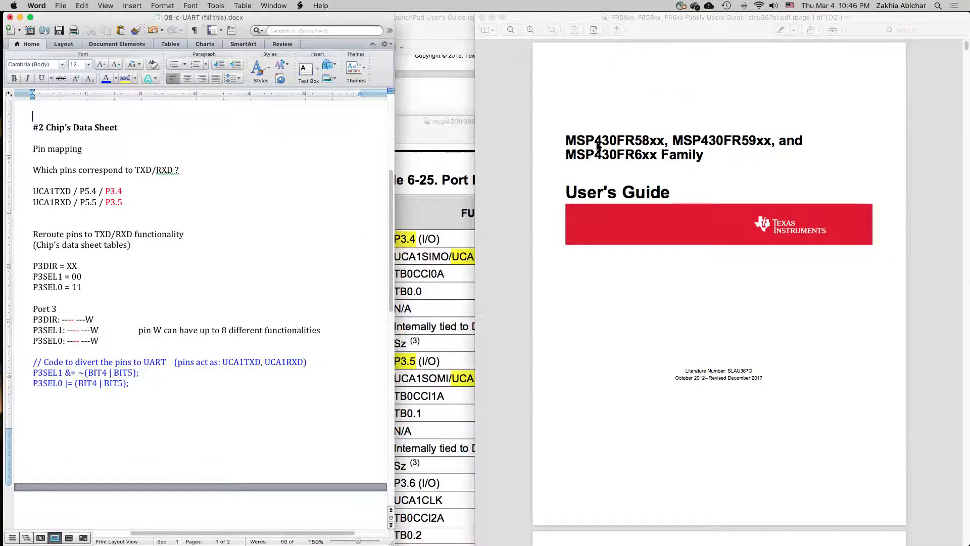
pyautogui.click(552, 96)
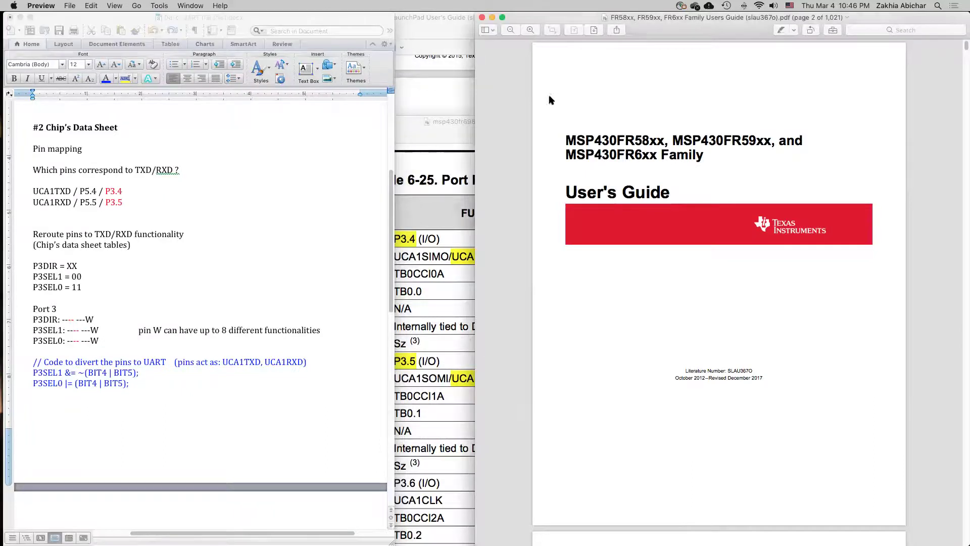
pyautogui.press('Down')
pyautogui.moveTo(476, 182); pyautogui.dragTo(411, 182)
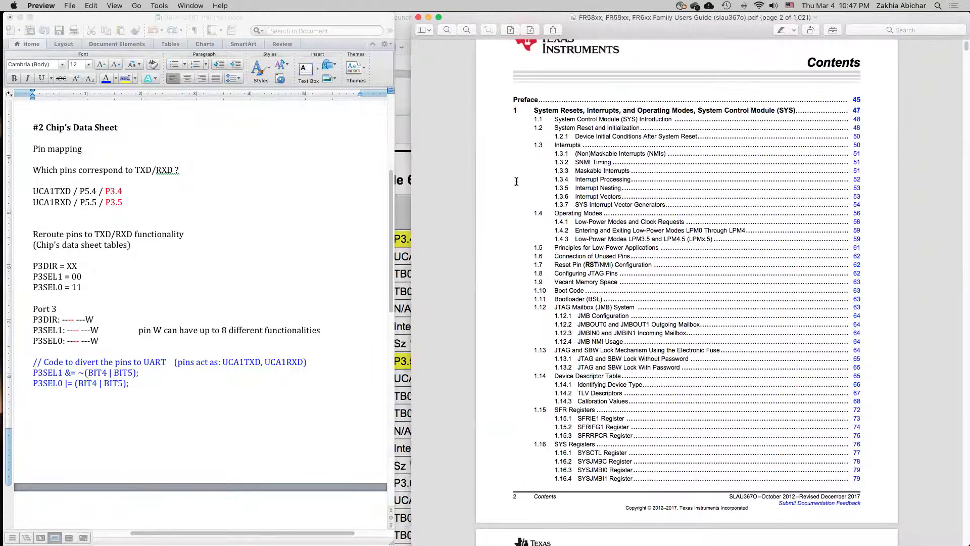
# Find chapter 30, eUSCI UART Mode, in the user's guide contents and select the section 30.4 eUSCI_A UART Registers entries
pyautogui.press('Down')
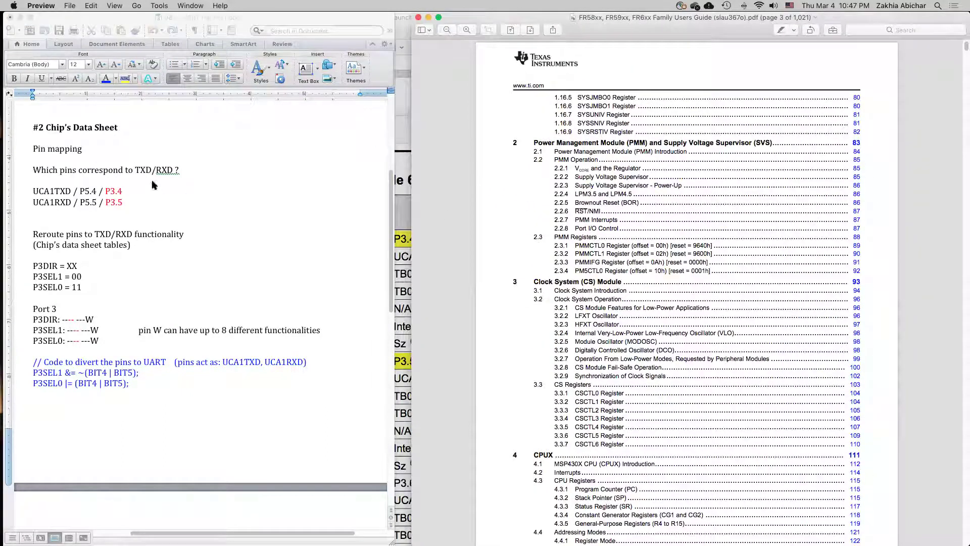
pyautogui.press('Down')
pyautogui.press('Down')
pyautogui.press('Down')
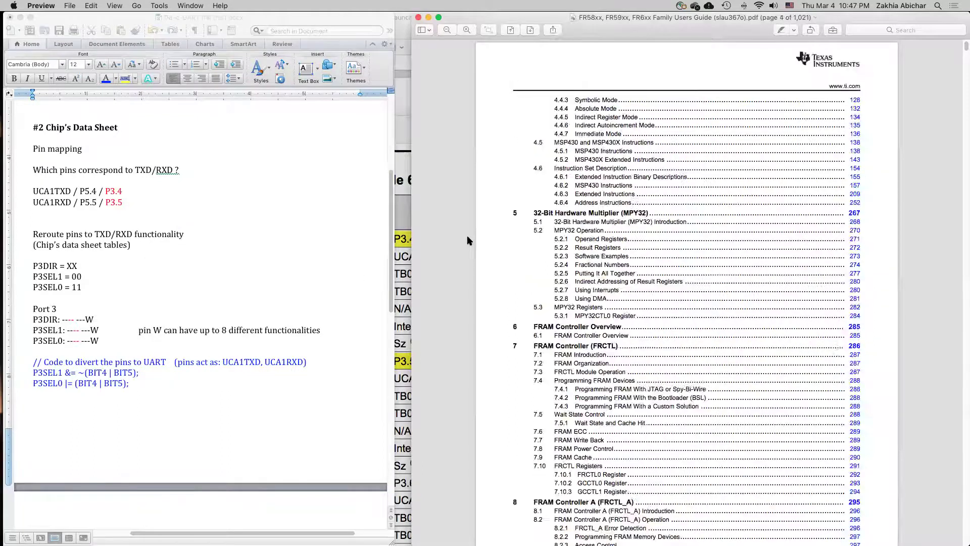
pyautogui.press('Down')
pyautogui.press('Down')
pyautogui.press('Down')
pyautogui.press('Down')
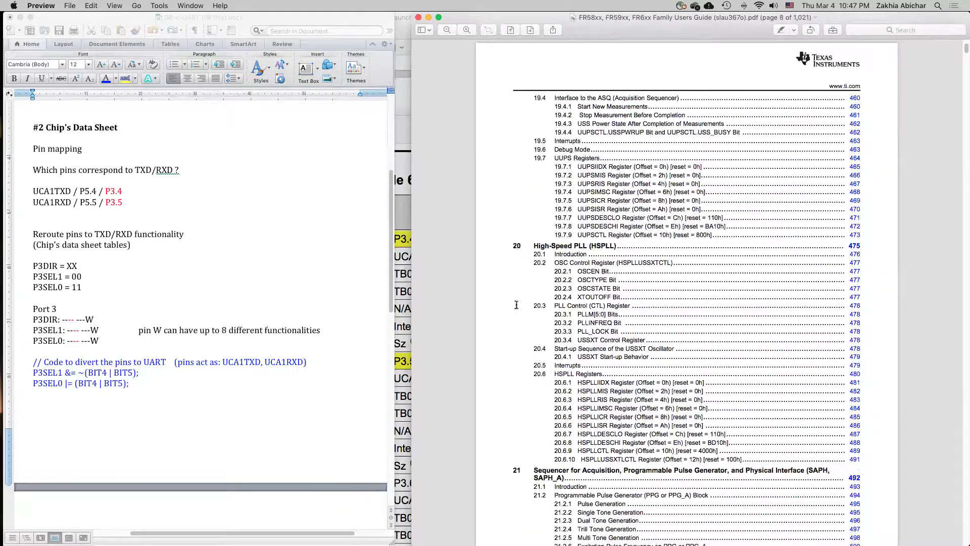
pyautogui.press('Down')
pyautogui.press('Down')
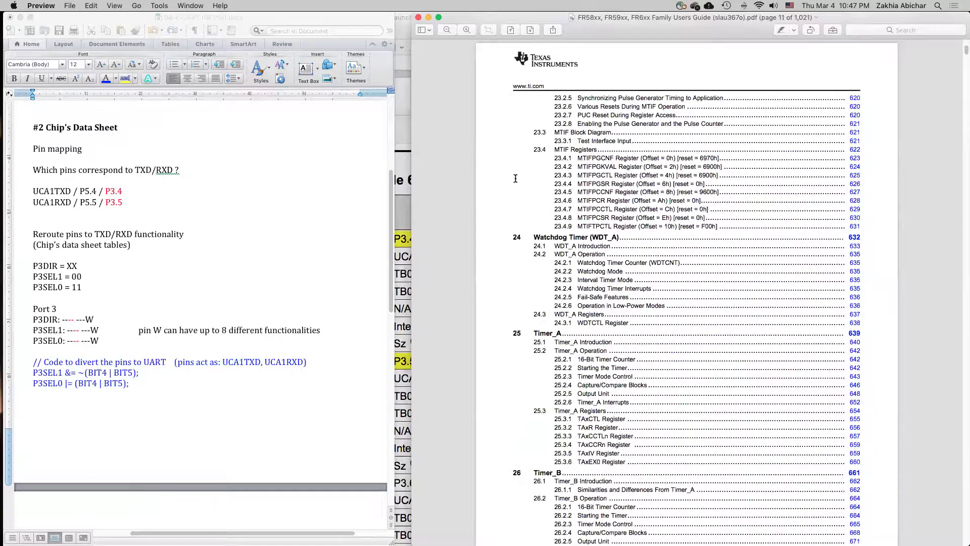
pyautogui.press('Down')
pyautogui.press('Down')
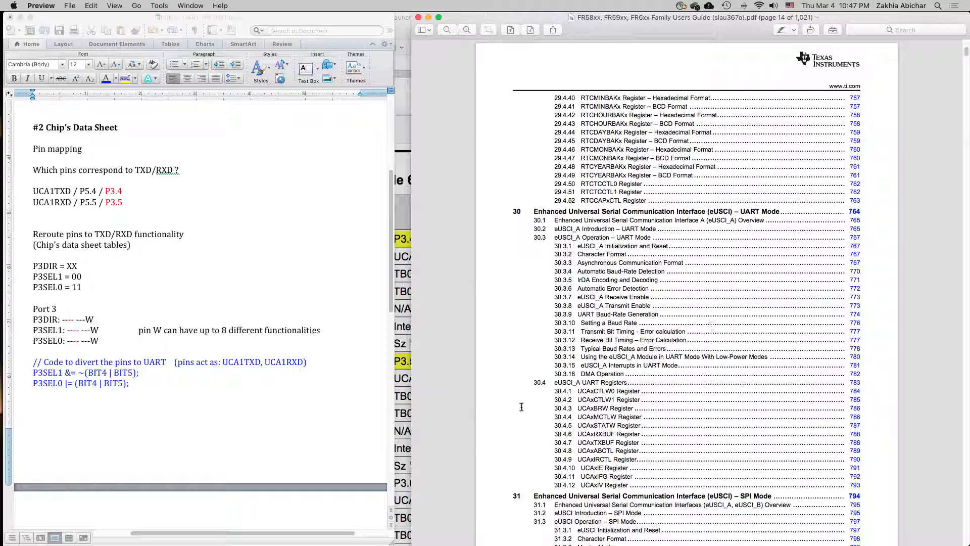
pyautogui.moveTo(531, 382); pyautogui.dragTo(869, 480)
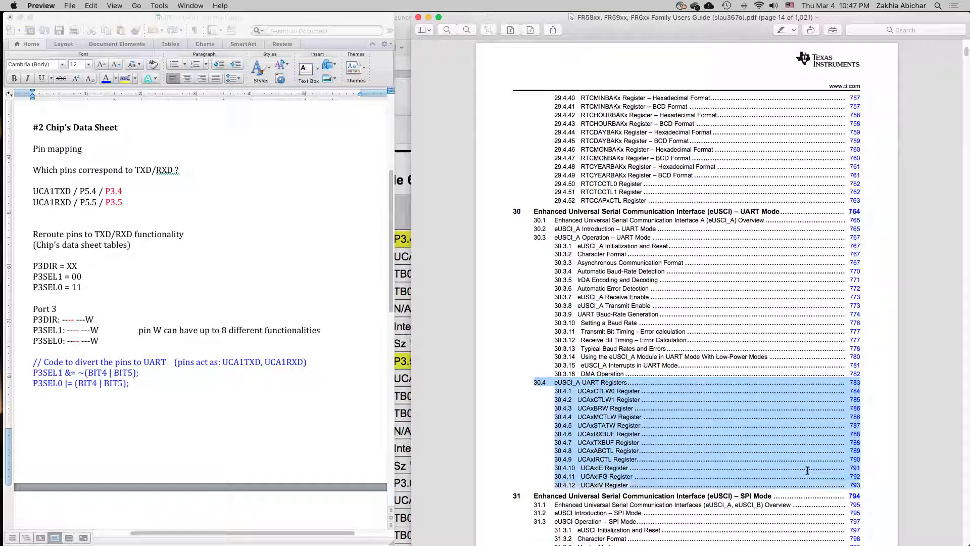